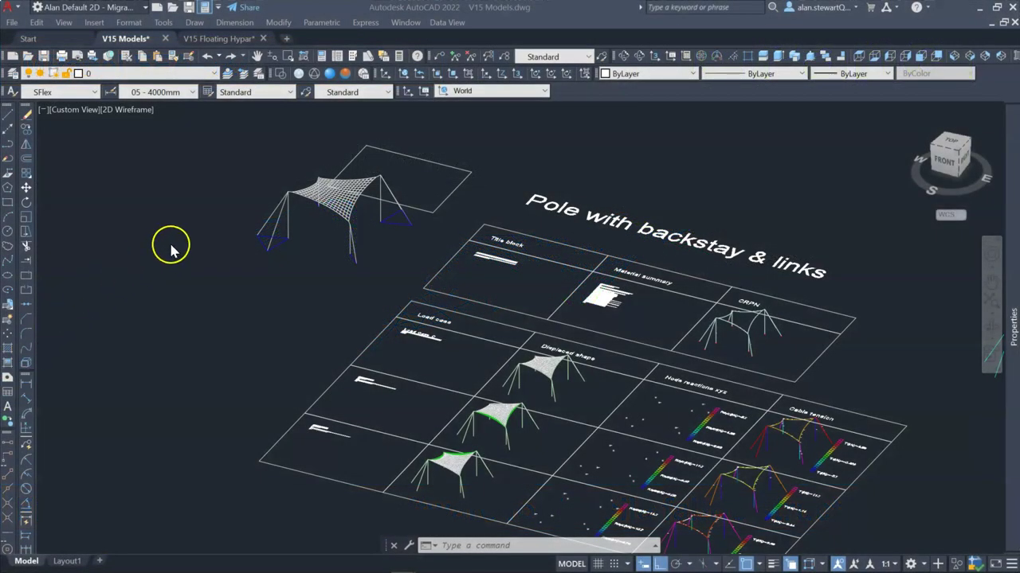
- Bring up MPanel FEA-A and review the pole and backstay model's Materials tab
{"action": "scroll", "coordinate": [262, 188], "scroll_direction": "up", "scroll_amount": 6}
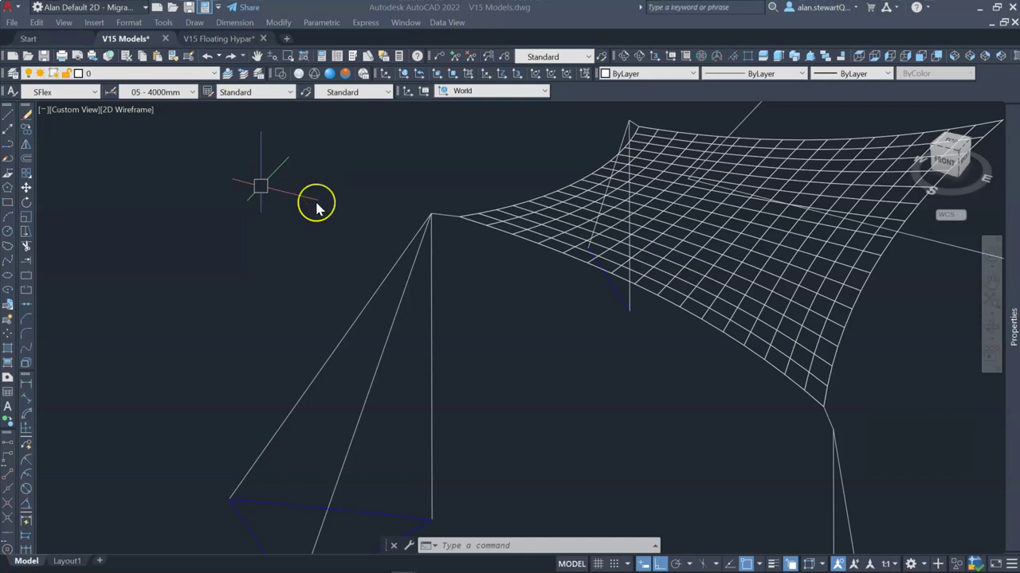
{"action": "scroll", "coordinate": [316, 204], "scroll_direction": "down", "scroll_amount": 2}
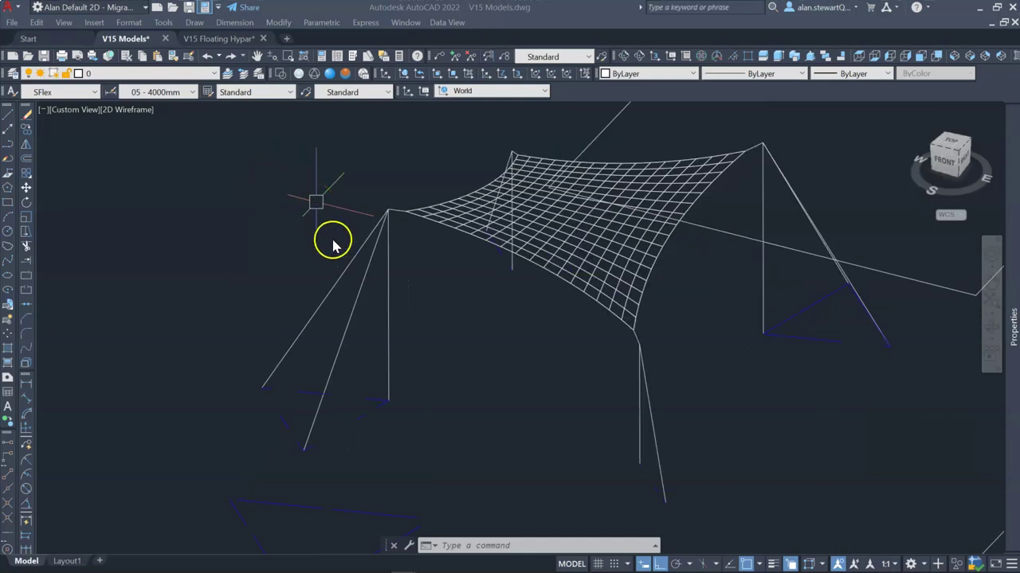
{"action": "scroll", "coordinate": [335, 236], "scroll_direction": "down", "scroll_amount": 4}
{"action": "mouse_move", "coordinate": [630, 571]}
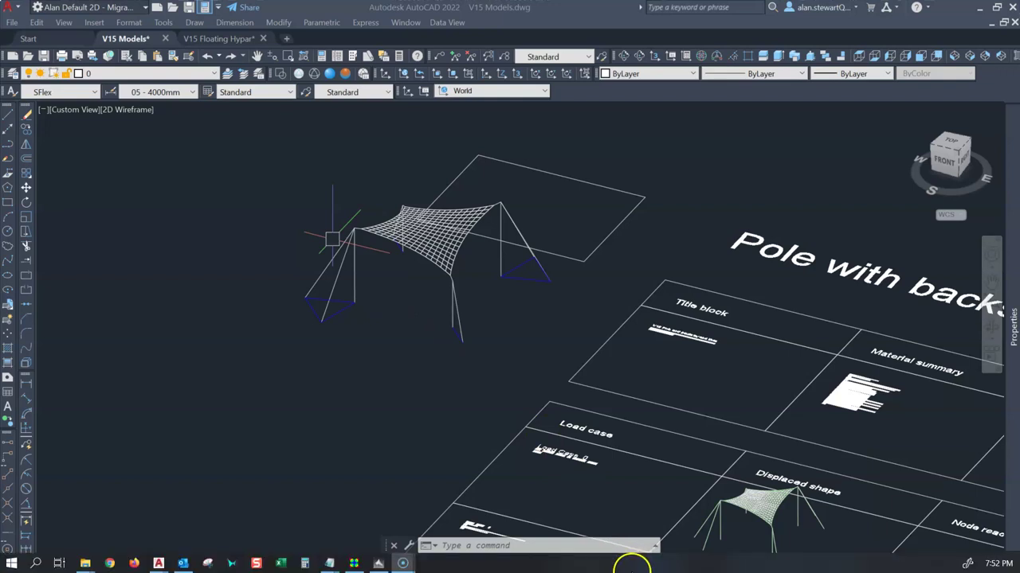
{"action": "left_click", "coordinate": [355, 561]}
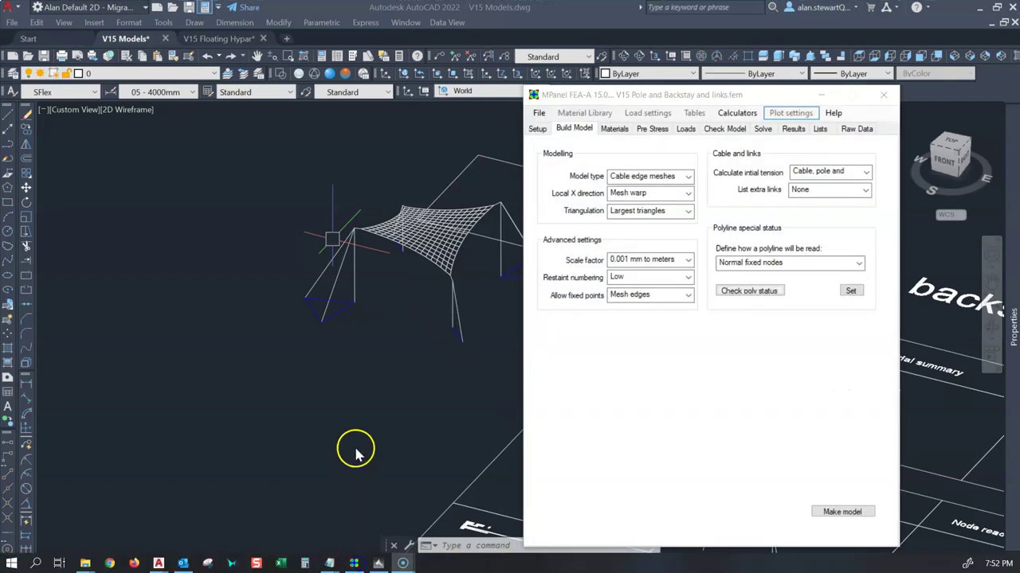
{"action": "left_click", "coordinate": [615, 133]}
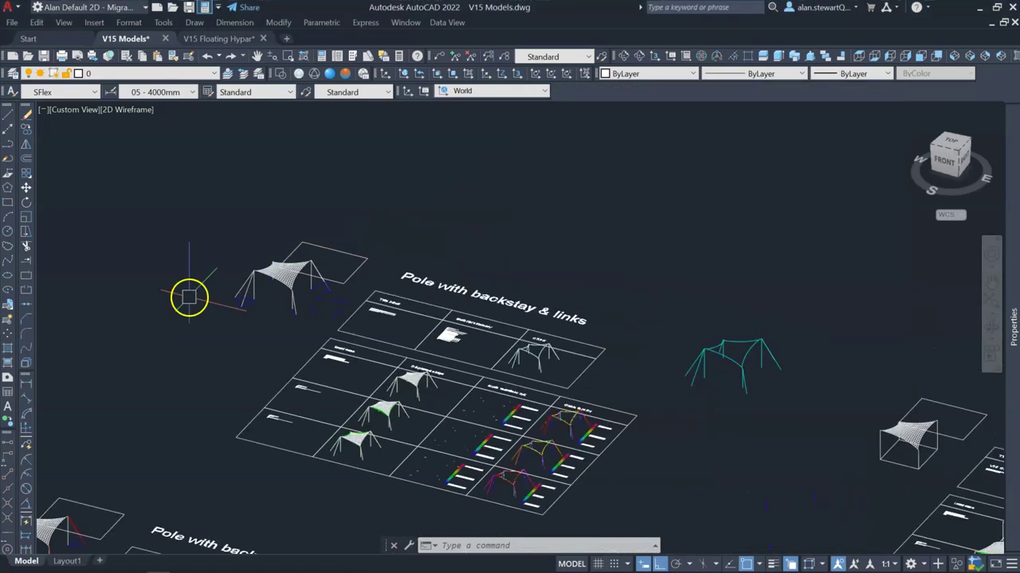
- Zoom across the drawing until the 'Pole with backstay & links - CLISTS' sheet fills the view
{"action": "scroll", "coordinate": [769, 406], "scroll_direction": "up", "scroll_amount": 5}
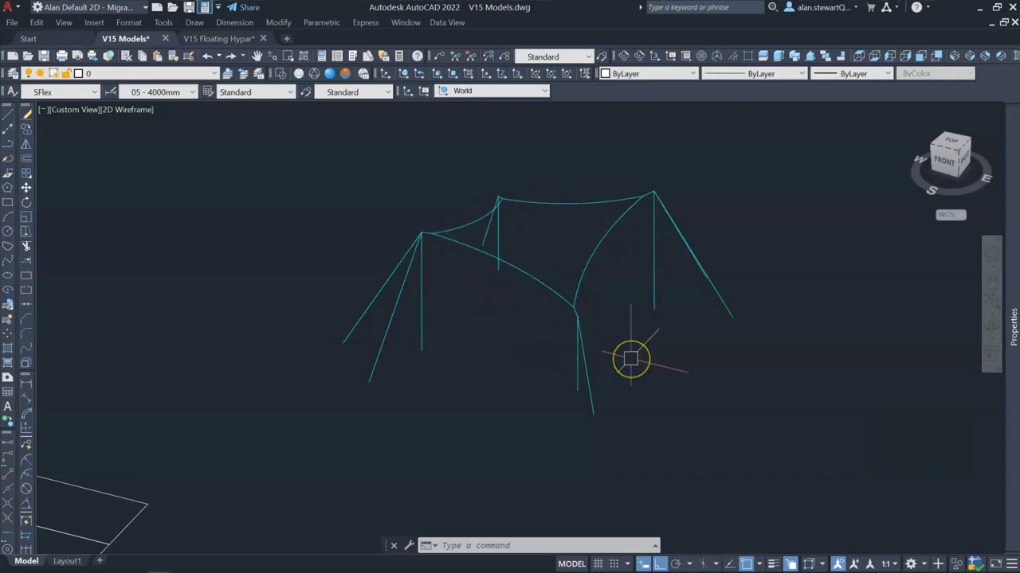
{"action": "scroll", "coordinate": [630, 358], "scroll_direction": "down", "scroll_amount": 6}
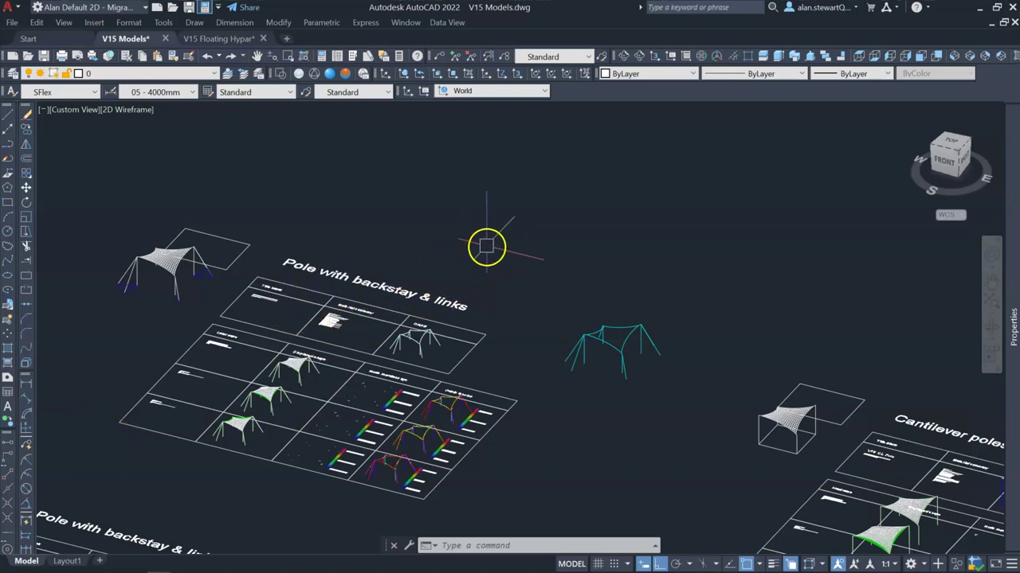
{"action": "scroll", "coordinate": [489, 243], "scroll_direction": "down", "scroll_amount": 2}
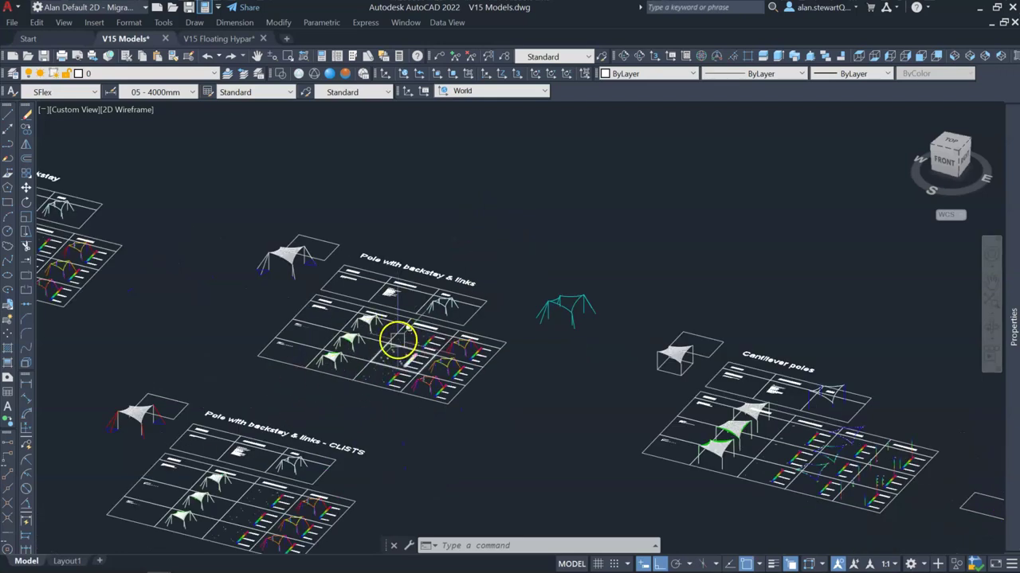
{"action": "scroll", "coordinate": [399, 339], "scroll_direction": "down", "scroll_amount": 2}
{"action": "scroll", "coordinate": [227, 478], "scroll_direction": "up", "scroll_amount": 2}
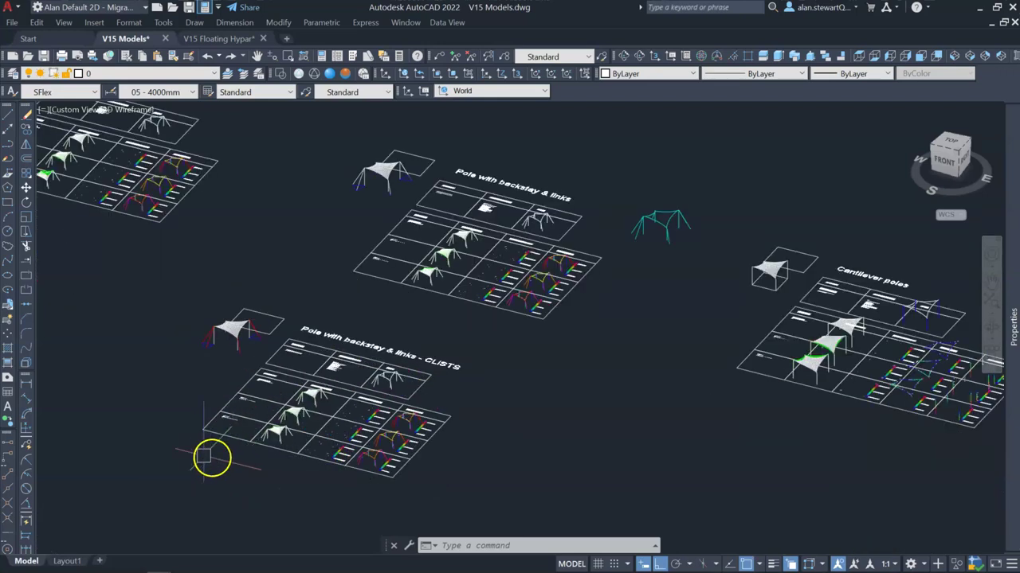
{"action": "scroll", "coordinate": [199, 425], "scroll_direction": "up", "scroll_amount": 2}
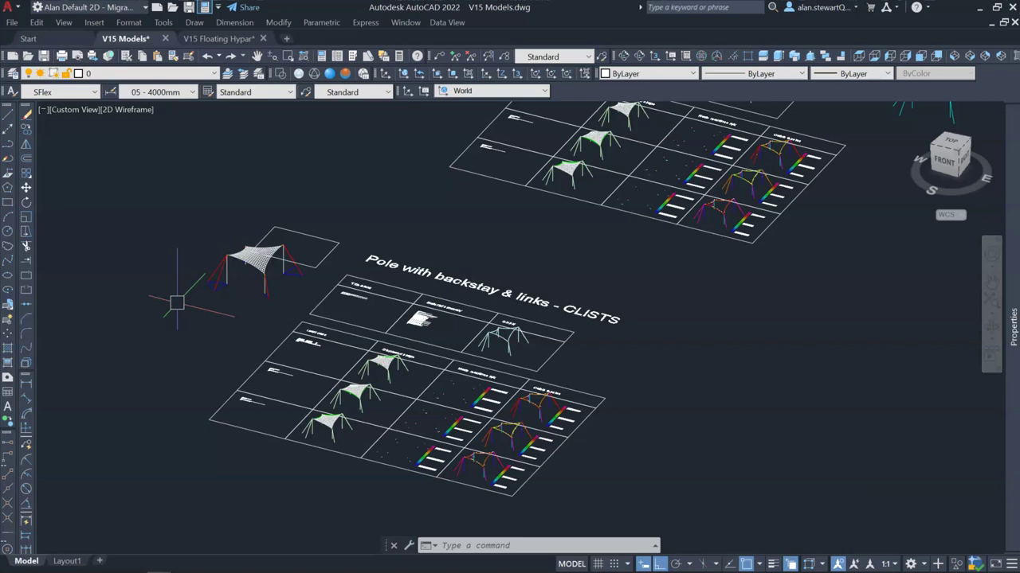
- Zoom in and check the left red backstay and the yellow link at the mast top
{"action": "scroll", "coordinate": [187, 275], "scroll_direction": "up", "scroll_amount": 10}
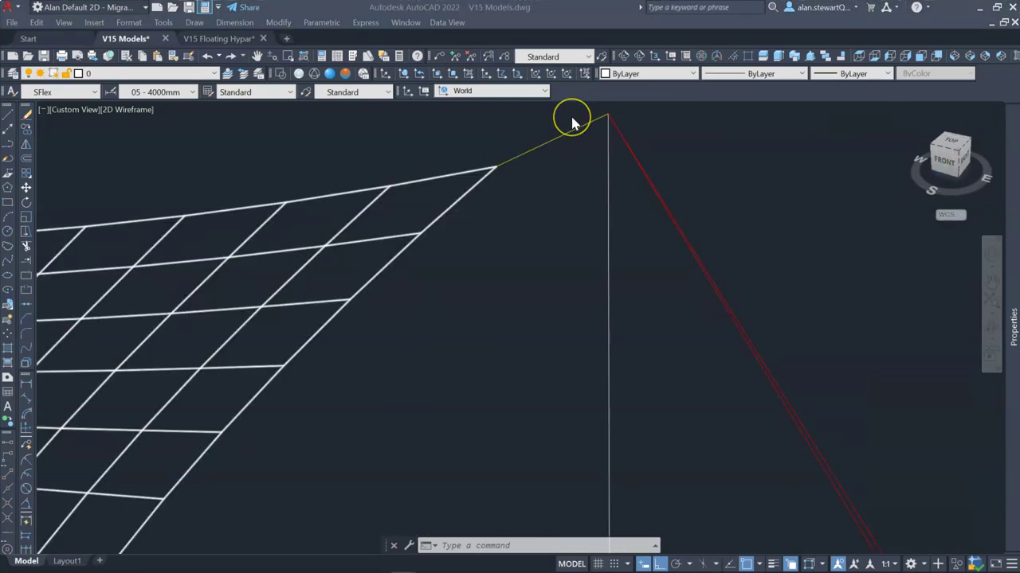
{"action": "scroll", "coordinate": [562, 151], "scroll_direction": "down", "scroll_amount": 6}
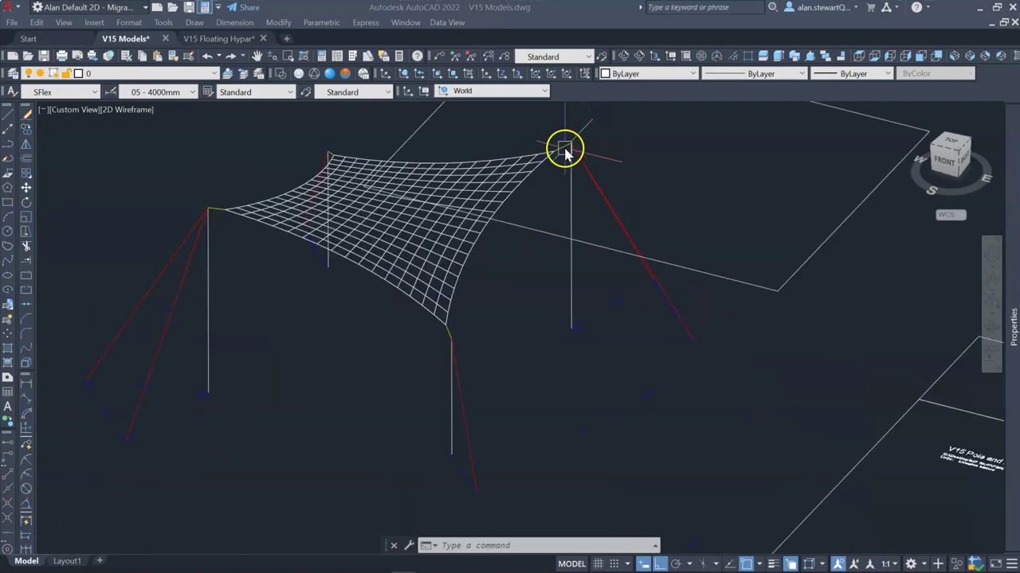
{"action": "scroll", "coordinate": [343, 226], "scroll_direction": "down", "scroll_amount": 5}
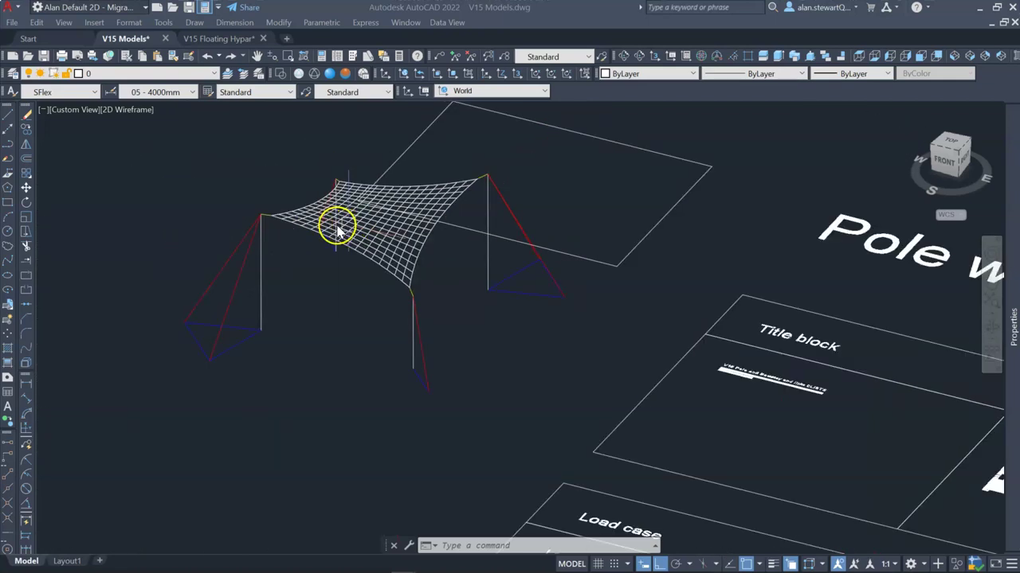
{"action": "scroll", "coordinate": [228, 257], "scroll_direction": "up", "scroll_amount": 5}
{"action": "left_click", "coordinate": [231, 266]}
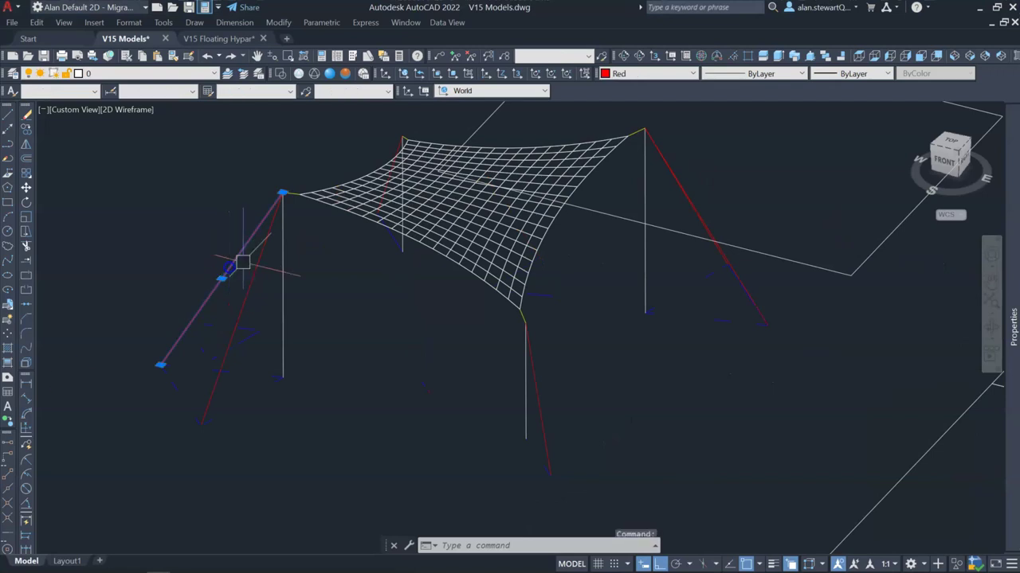
{"action": "key", "text": "Escape"}
{"action": "scroll", "coordinate": [290, 193], "scroll_direction": "up", "scroll_amount": 5}
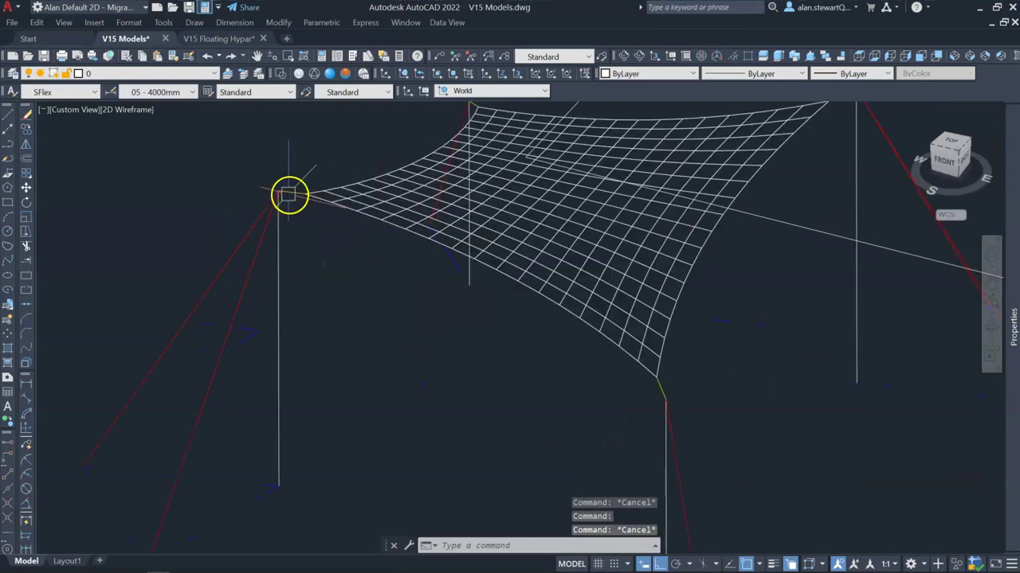
{"action": "left_click", "coordinate": [289, 193]}
{"action": "key", "text": "Escape"}
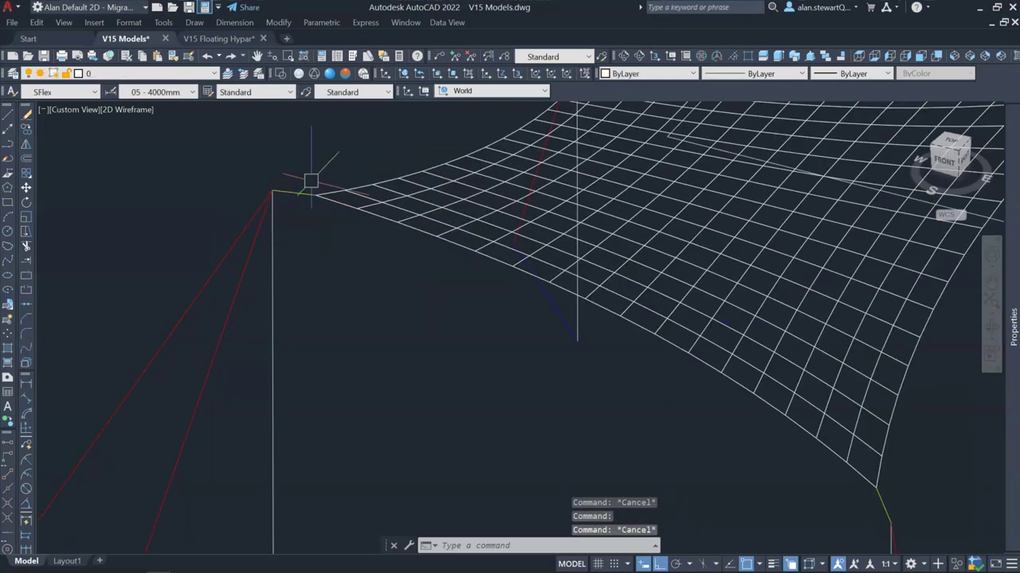
- Choose red from the Color Control drawing colour list
{"action": "scroll", "coordinate": [374, 310], "scroll_direction": "down", "scroll_amount": 3}
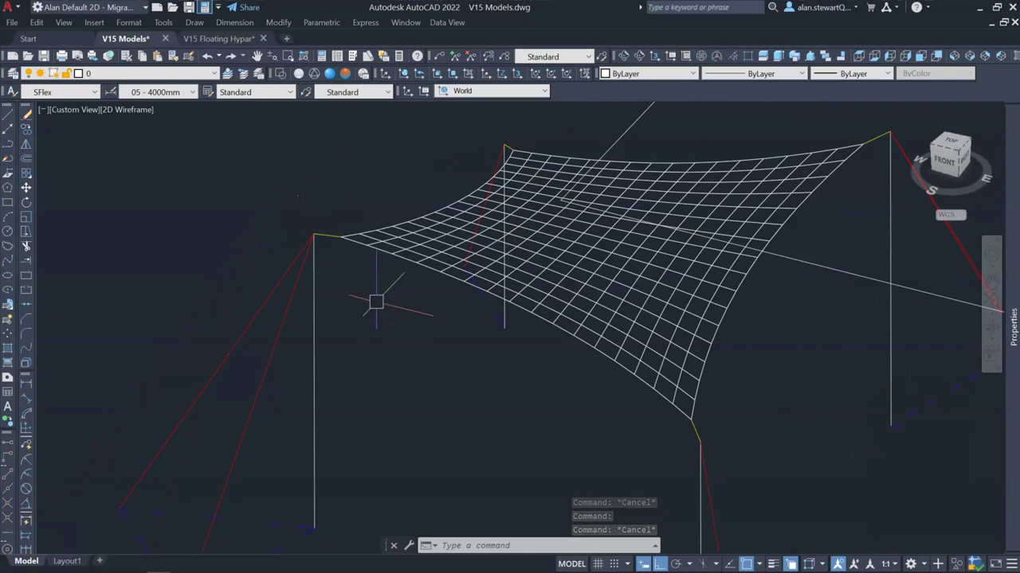
{"action": "left_click", "coordinate": [368, 297]}
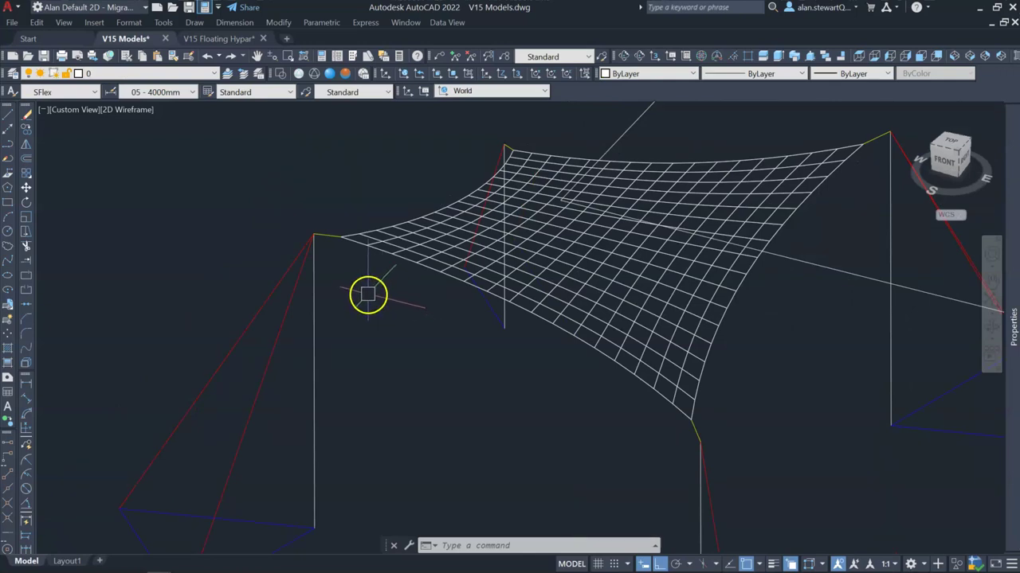
{"action": "left_click", "coordinate": [639, 73]}
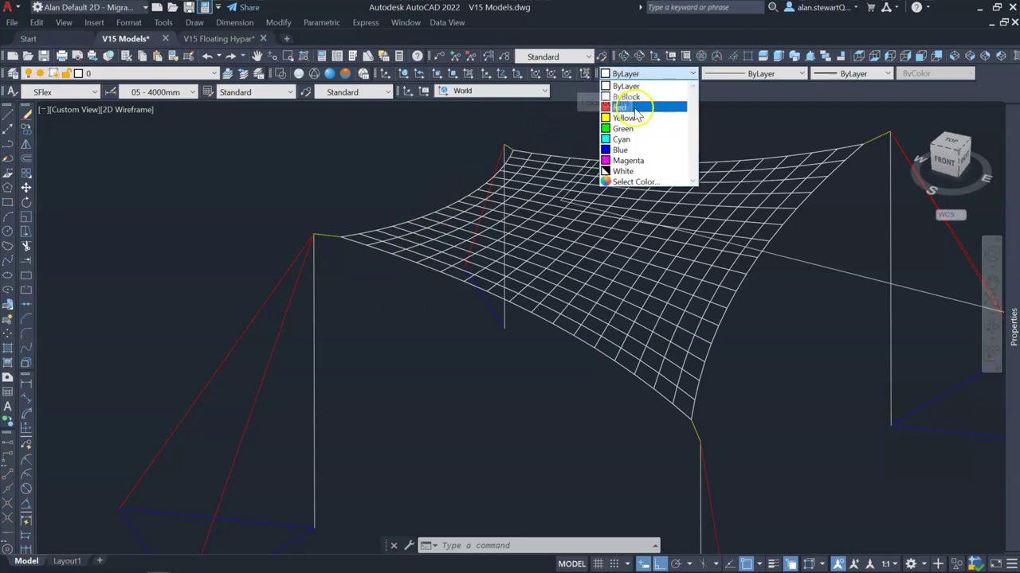
{"action": "left_click", "coordinate": [626, 109]}
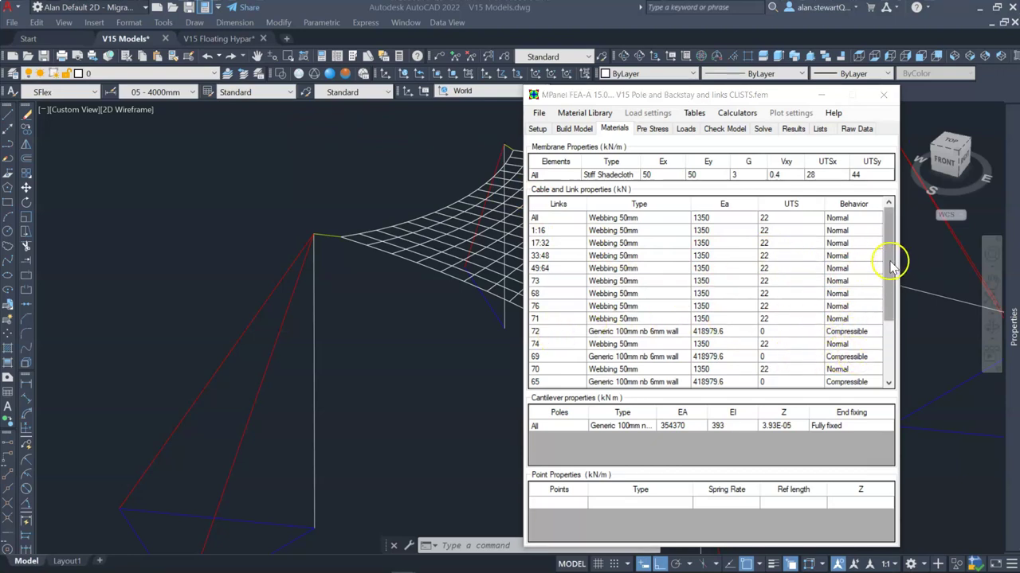
- Bring the CList 1 and CList 2 rows into view and edit CList 1's material type
{"action": "left_click_drag", "start_coordinate": [889, 265], "coordinate": [895, 362]}
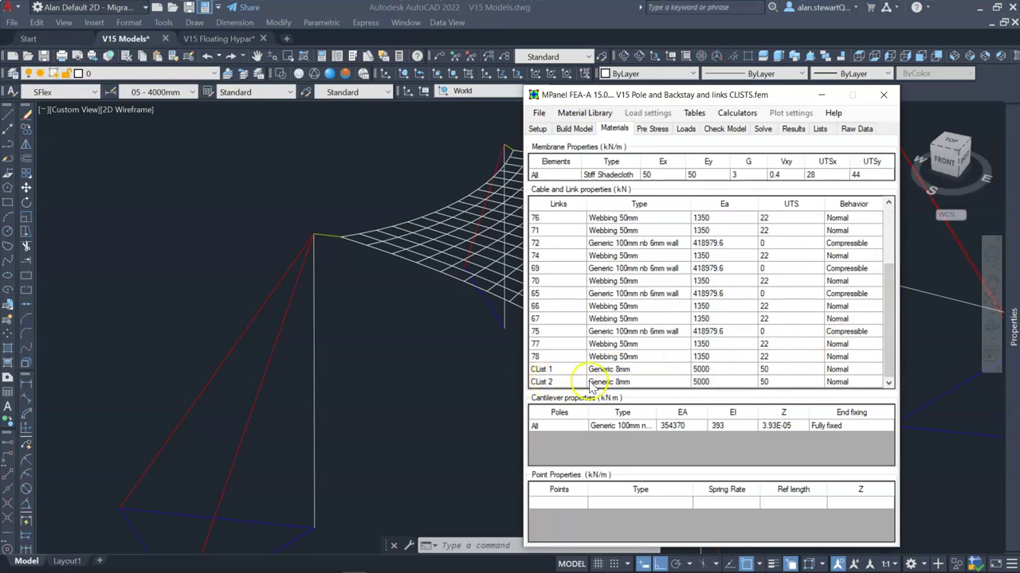
{"action": "double_click", "coordinate": [668, 372]}
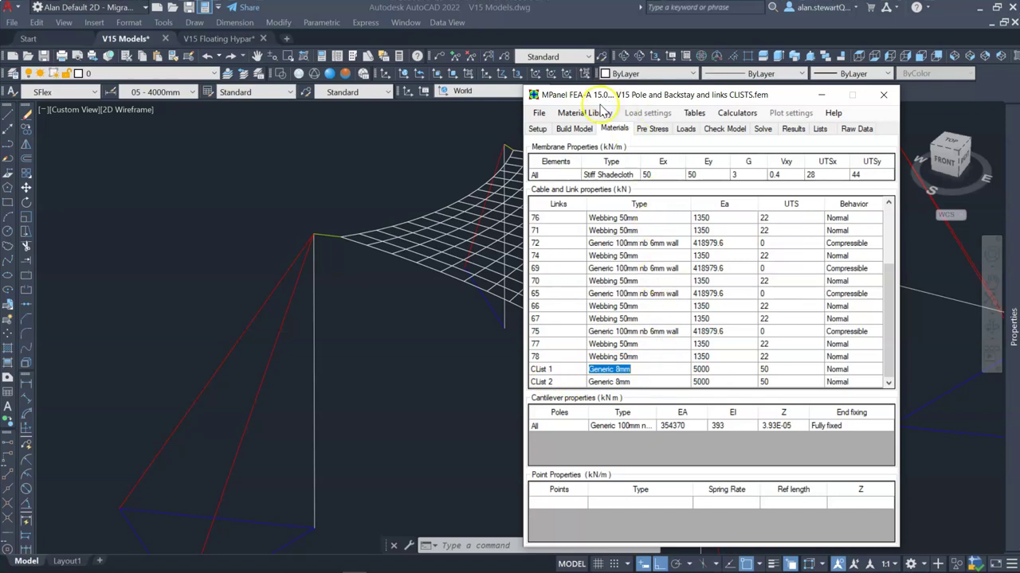
- Assign Generic 8mm cable from the material database to CList 1, accepting the initial tension change
{"action": "left_click", "coordinate": [598, 116]}
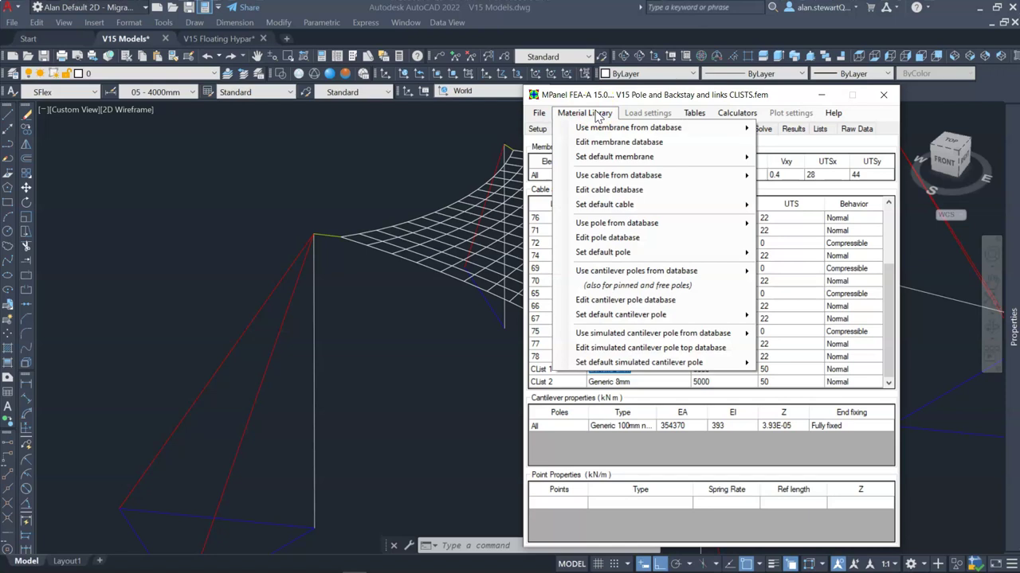
{"action": "mouse_move", "coordinate": [608, 177]}
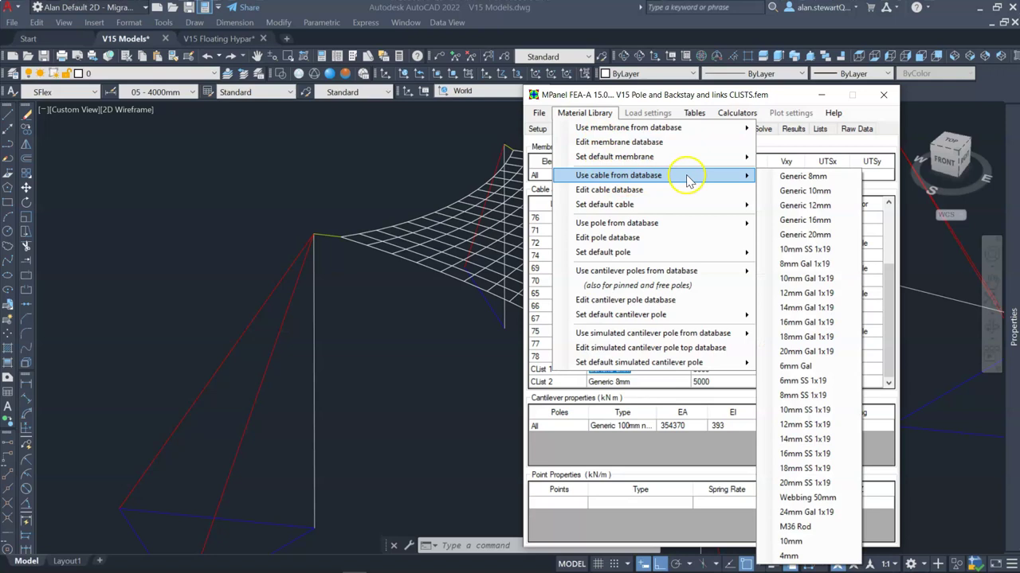
{"action": "left_click", "coordinate": [792, 179]}
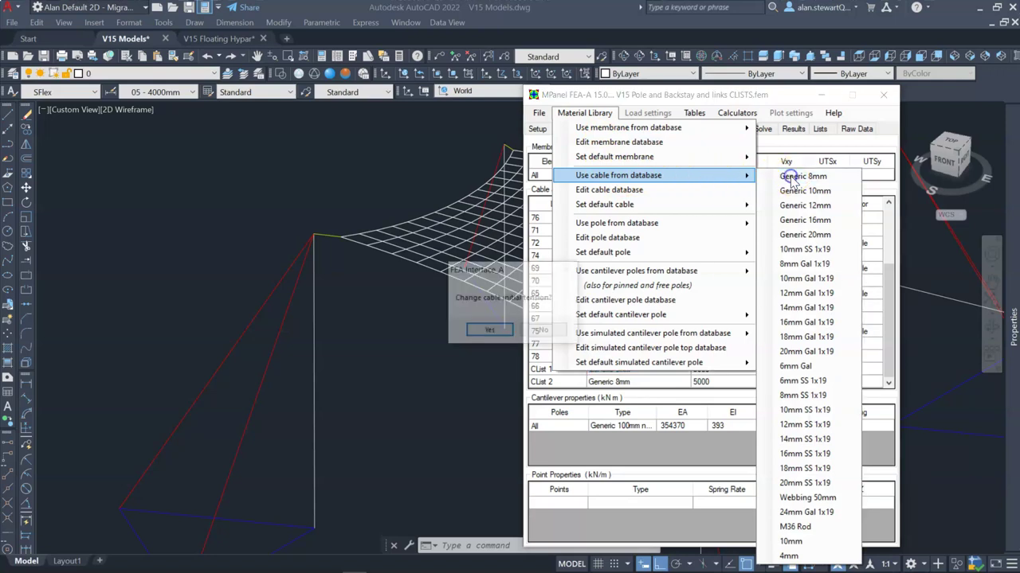
{"action": "left_click", "coordinate": [489, 333]}
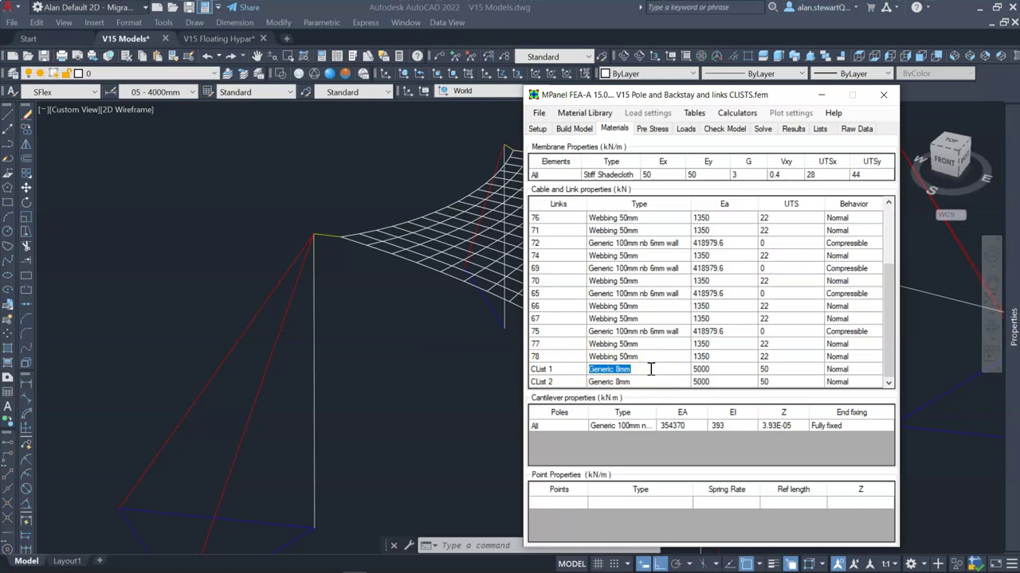
{"action": "left_click_drag", "start_coordinate": [625, 374], "coordinate": [654, 382]}
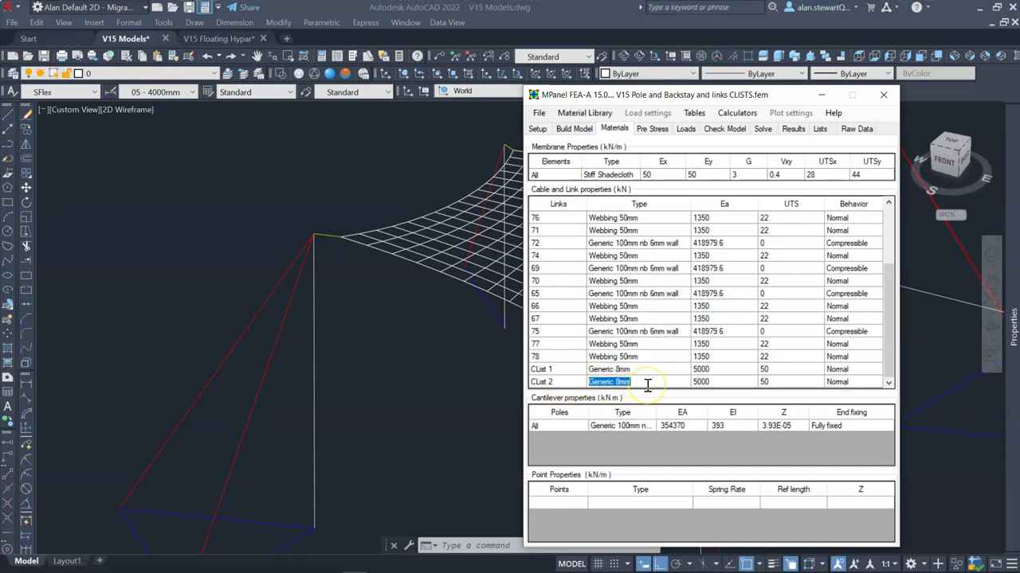
- Review the Cable and Link properties table showing CList 1 and CList 2 as Generic 8mm
{"action": "scroll", "coordinate": [653, 359], "scroll_direction": "up", "scroll_amount": 3}
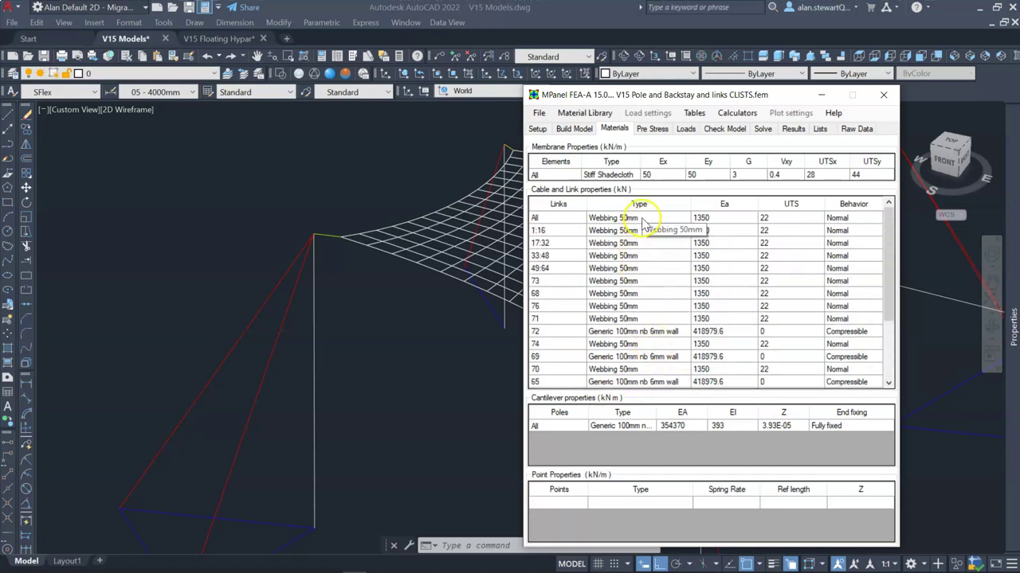
{"action": "scroll", "coordinate": [646, 334], "scroll_direction": "down", "scroll_amount": 3}
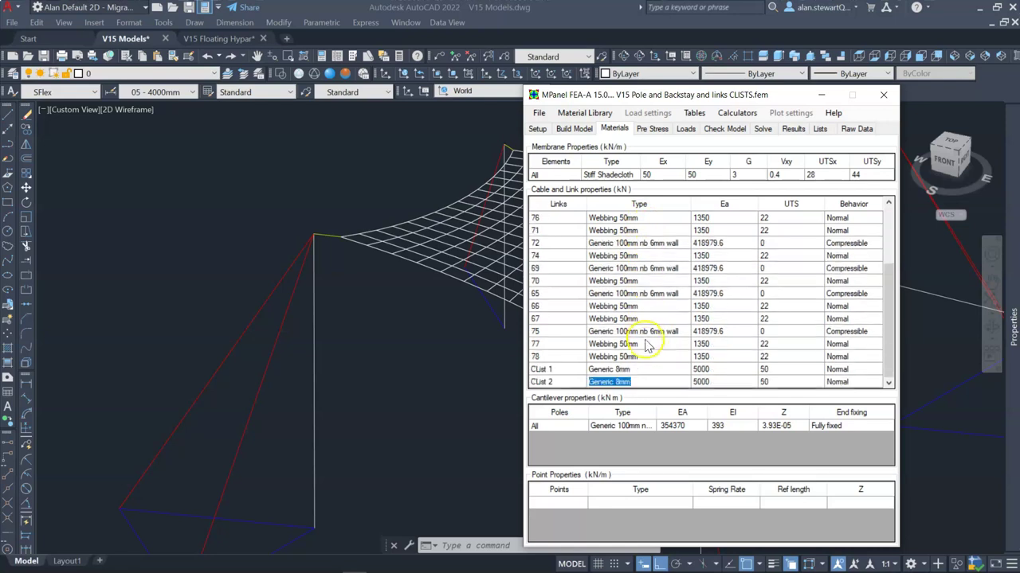
- In the Pre Stress tables, set CList 1's initial tension Auto Calc mode to Refine
{"action": "left_click", "coordinate": [655, 130]}
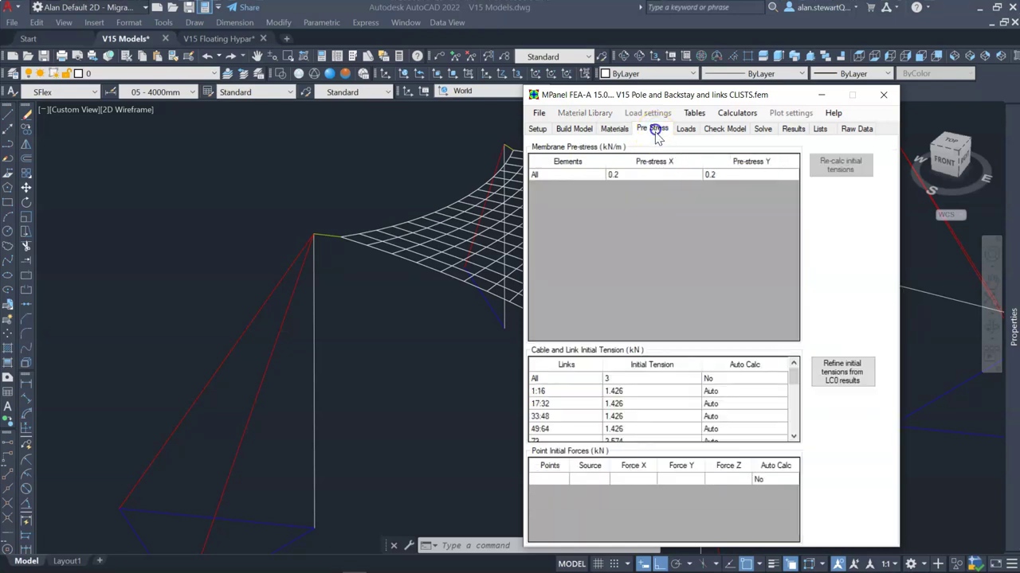
{"action": "scroll", "coordinate": [649, 378], "scroll_direction": "down", "scroll_amount": 3}
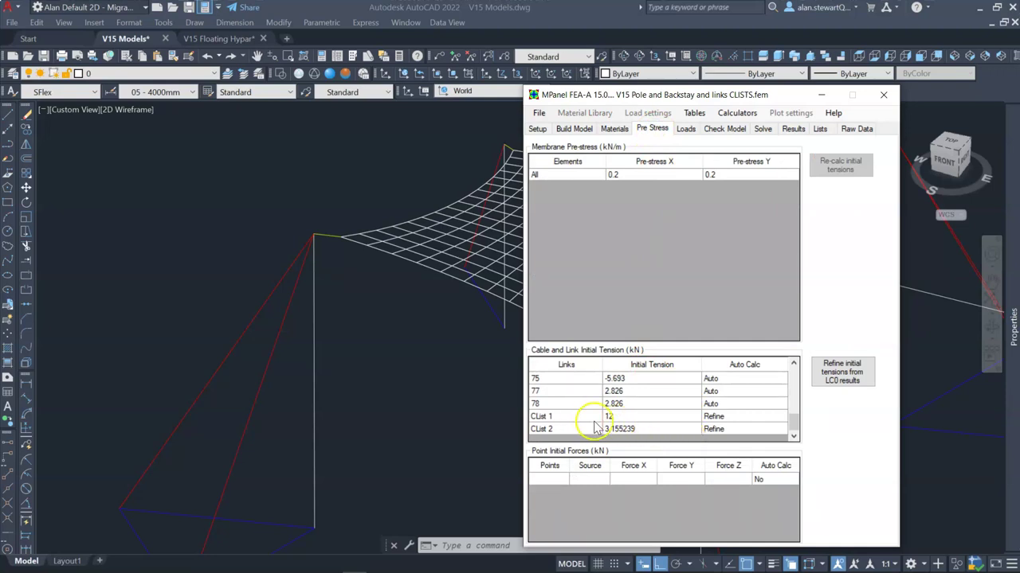
{"action": "left_click", "coordinate": [738, 417]}
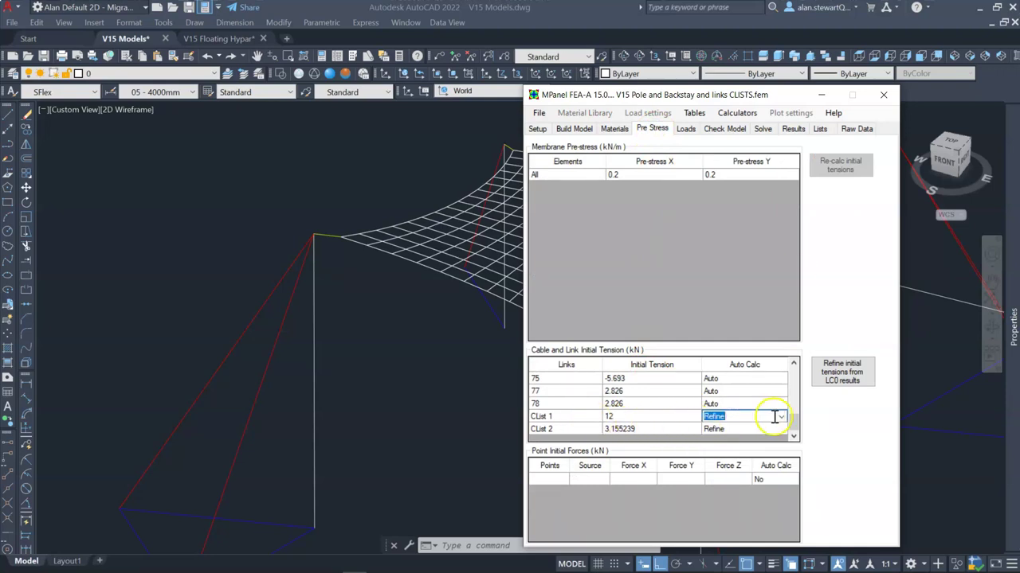
{"action": "left_click", "coordinate": [778, 416]}
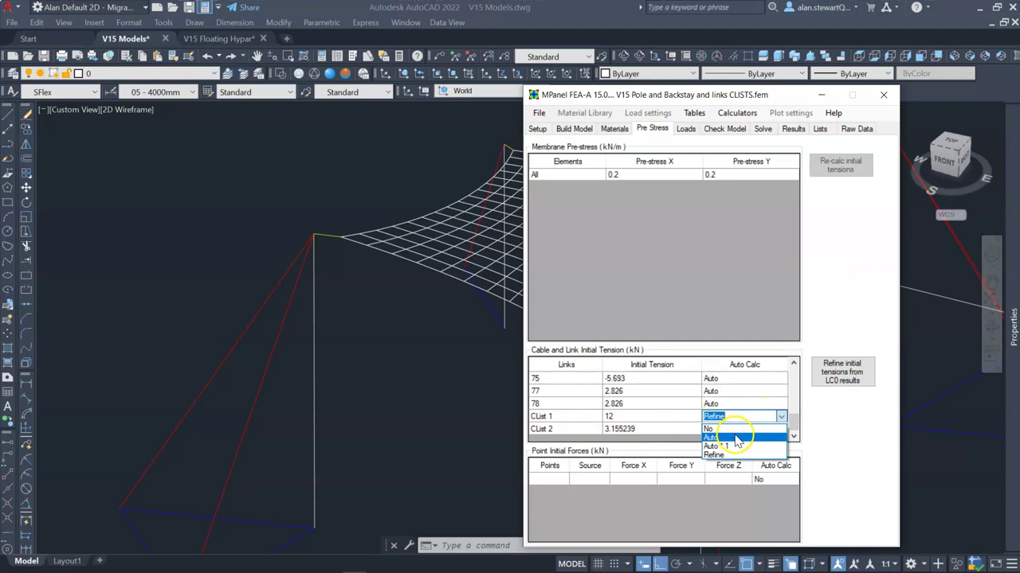
{"action": "left_click", "coordinate": [746, 417]}
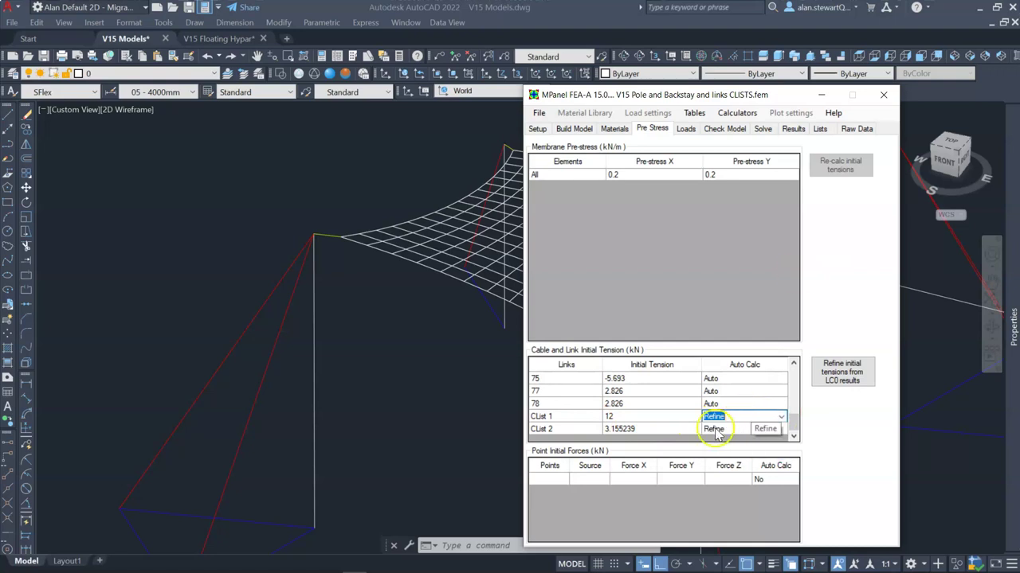
- Run a Pre-Stress Only (LC0) solve and save its results
{"action": "left_click", "coordinate": [763, 129]}
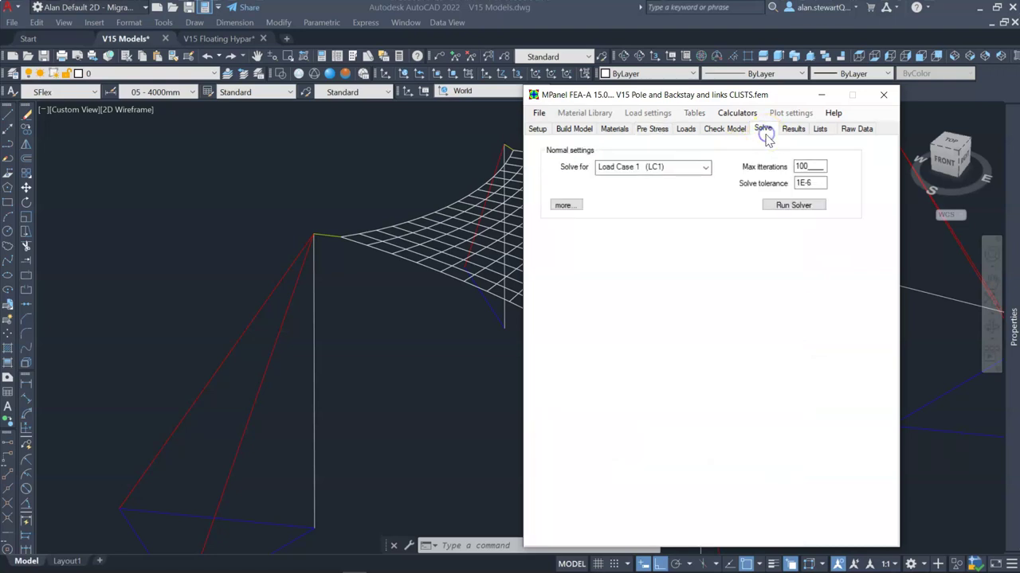
{"action": "left_click", "coordinate": [704, 168]}
{"action": "left_click", "coordinate": [648, 180]}
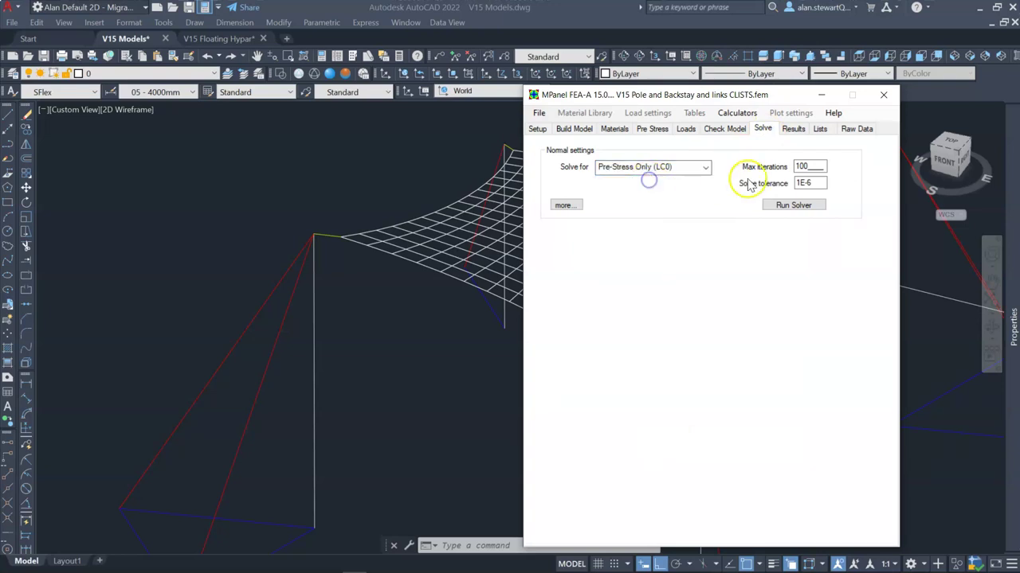
{"action": "left_click", "coordinate": [777, 205]}
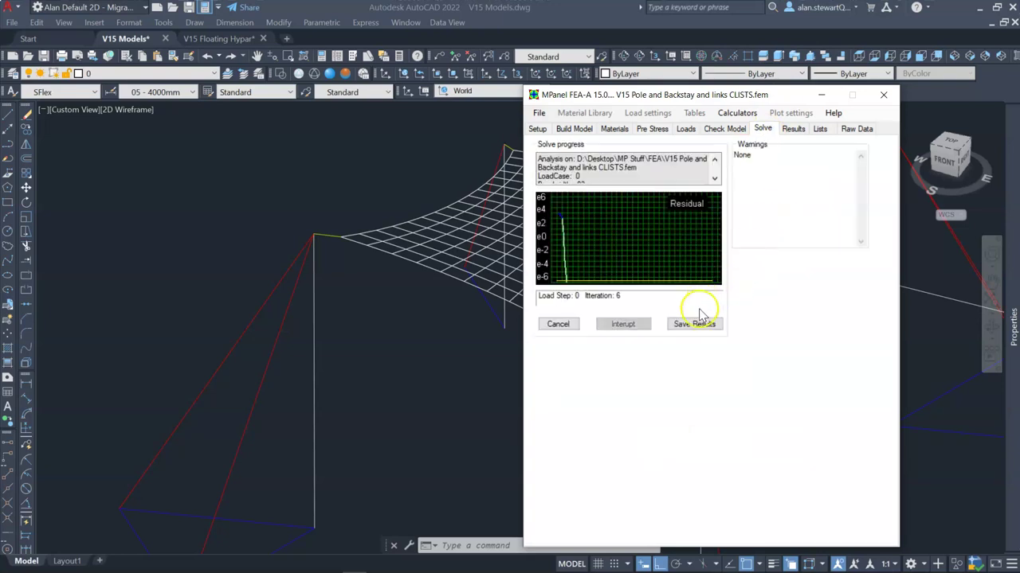
{"action": "left_click", "coordinate": [694, 322]}
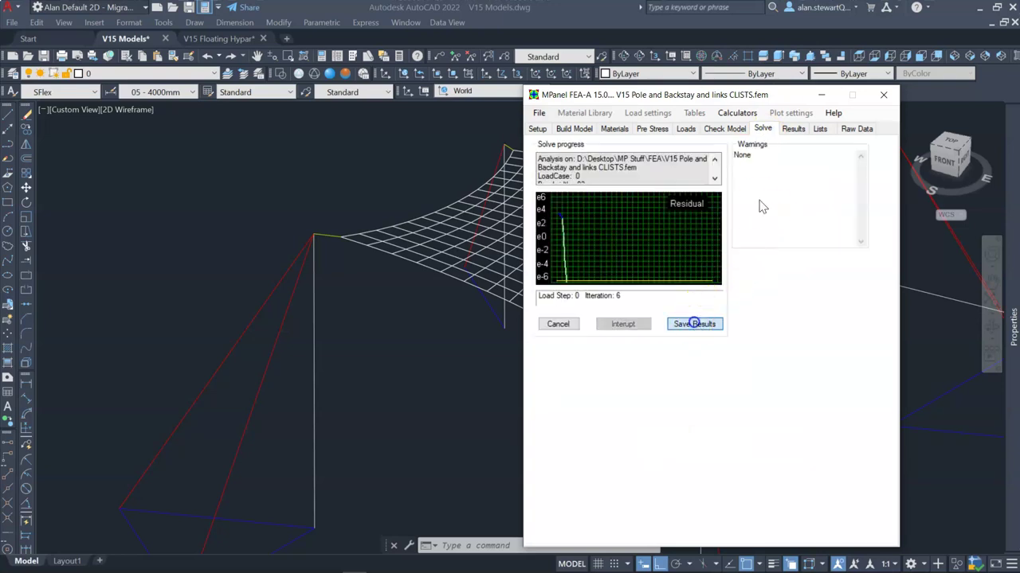
{"action": "left_click", "coordinate": [653, 135]}
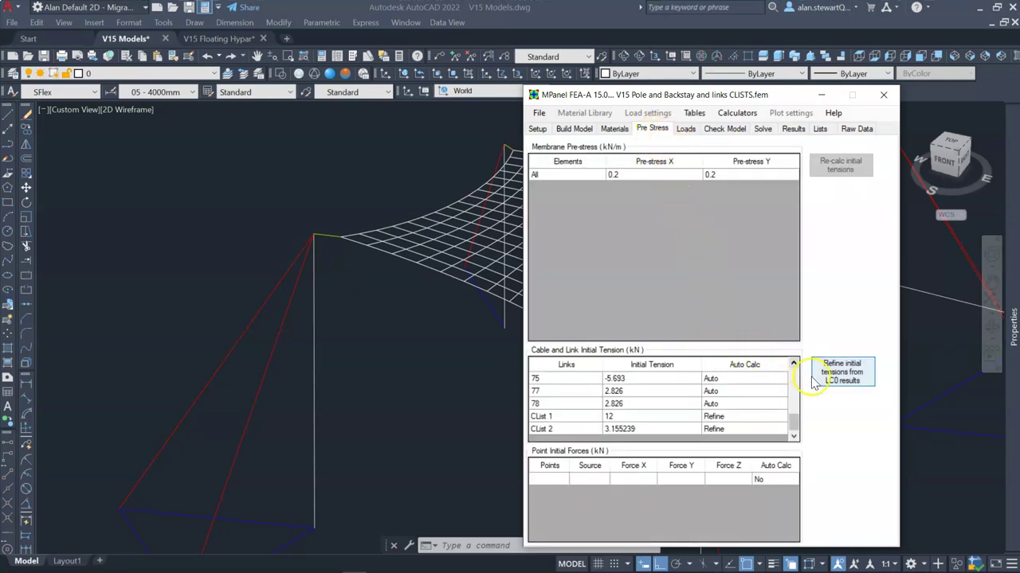
- Refine link initial tensions from LC0 results: CList 1 8.175374 kN, CList 2 5.998636 kN
{"action": "left_click", "coordinate": [799, 428]}
{"action": "left_click", "coordinate": [842, 370]}
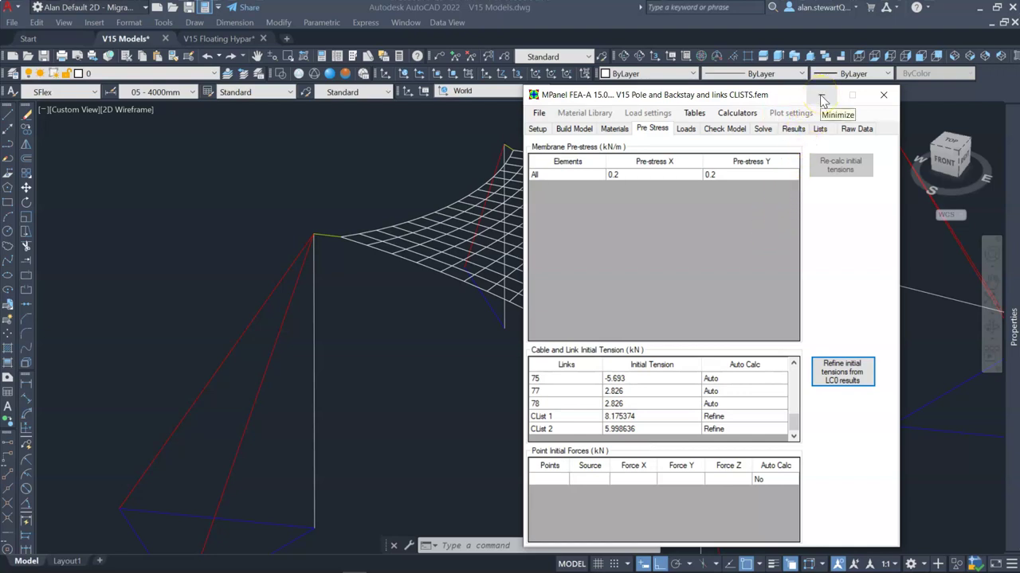
- Run the solver for Load Case 1 (LC1) and dismiss the finished solve progress view
{"action": "left_click", "coordinate": [762, 129]}
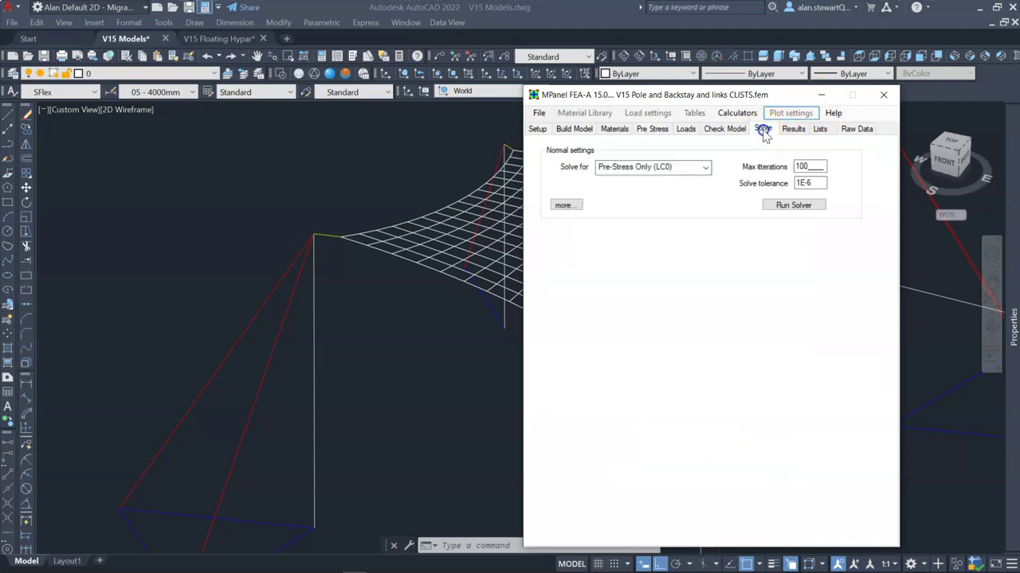
{"action": "left_click", "coordinate": [693, 167]}
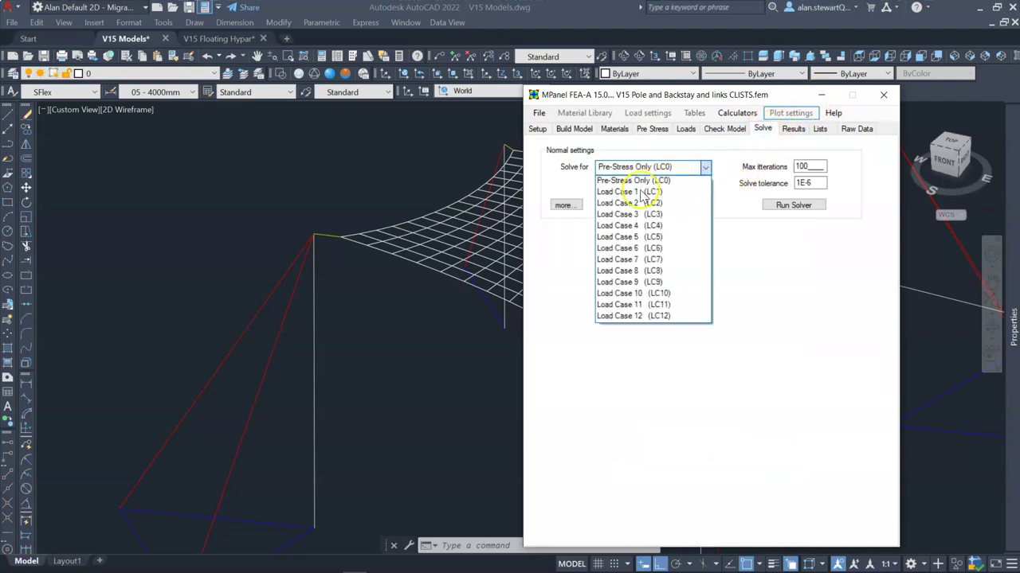
{"action": "left_click", "coordinate": [642, 194]}
{"action": "left_click", "coordinate": [793, 204]}
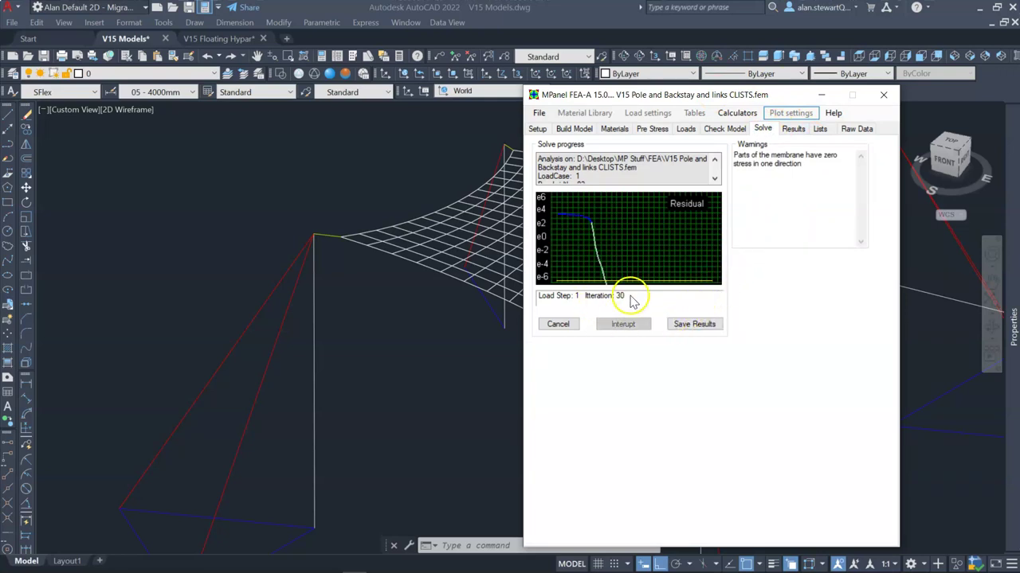
{"action": "left_click", "coordinate": [558, 324]}
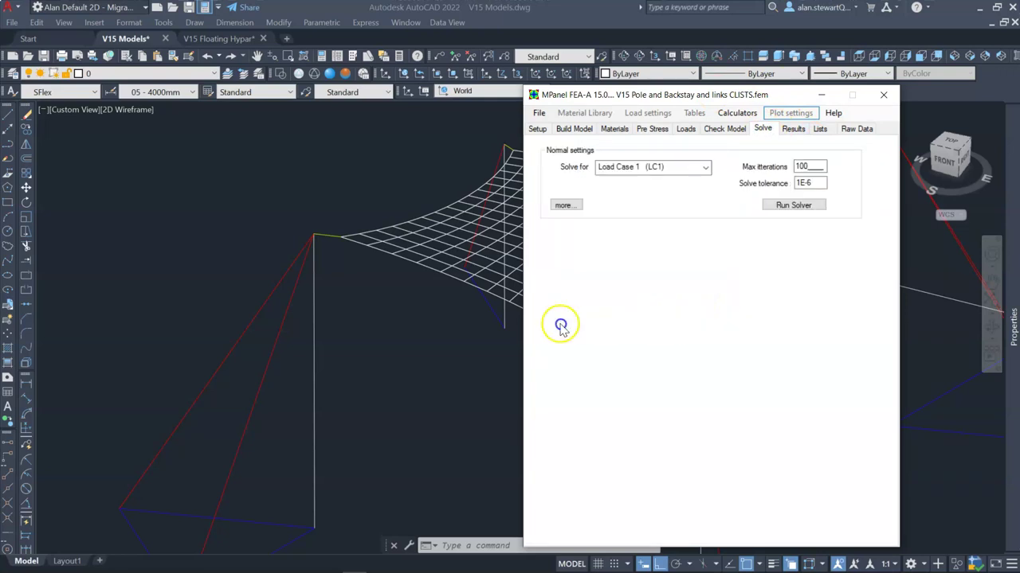
{"action": "left_click", "coordinate": [823, 95]}
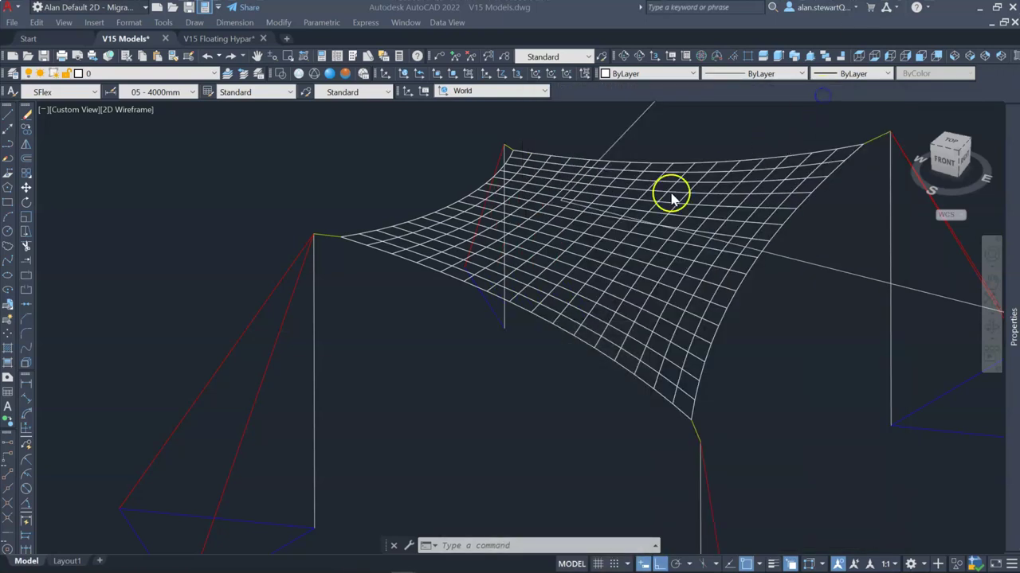